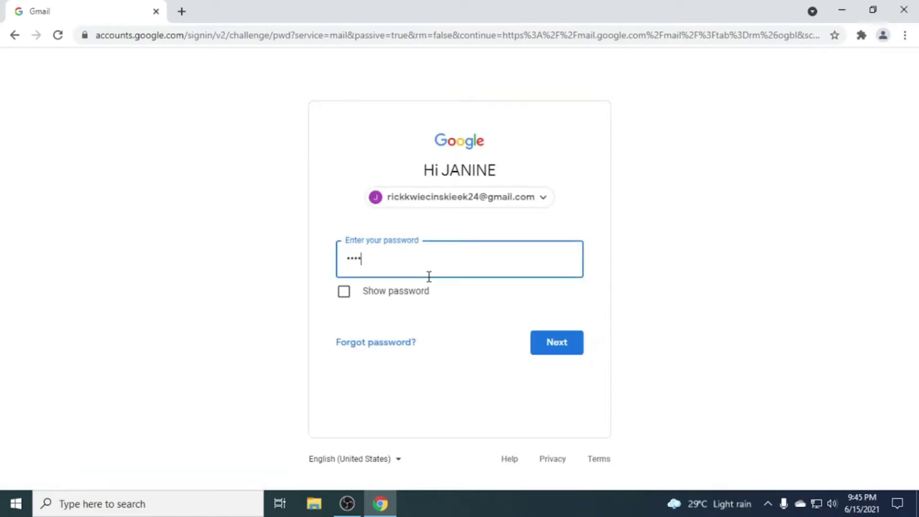
# - Submit the account password on Google sign-in to reach the Gmail inbox
pyautogui.press('Return')
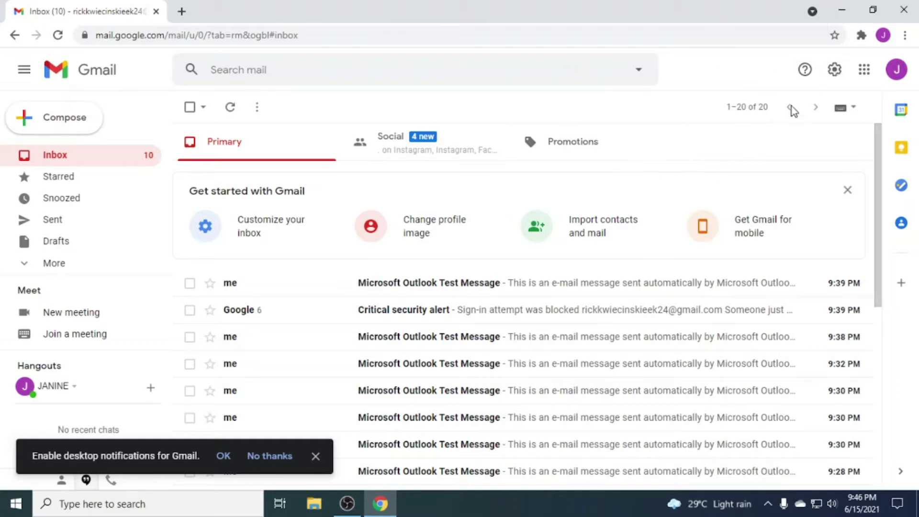
# - Enable POP for all mail under Forwarding and POP/IMAP settings and save the change
pyautogui.click(833, 70)
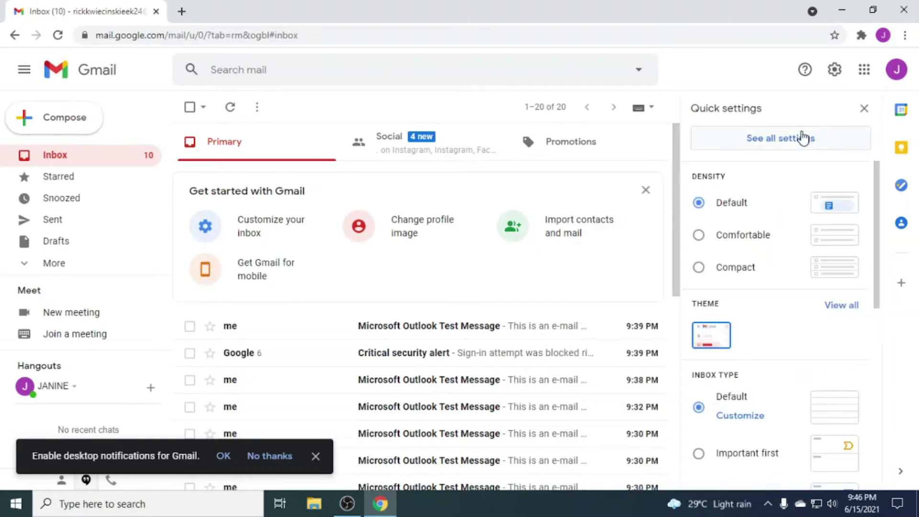
pyautogui.click(766, 140)
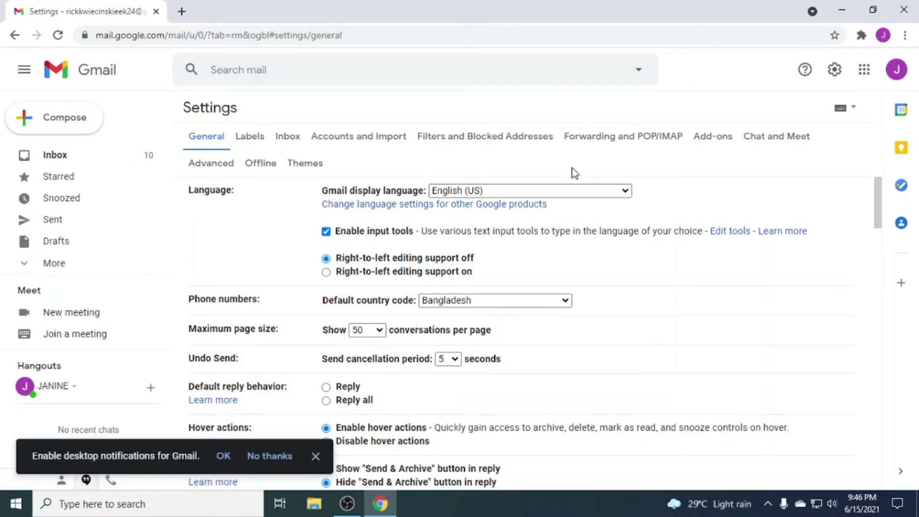
pyautogui.click(618, 139)
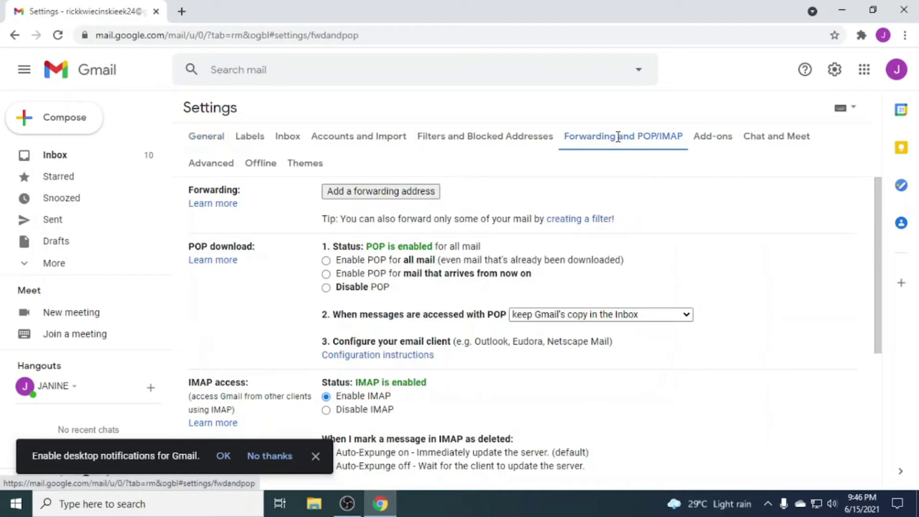
pyautogui.click(326, 260)
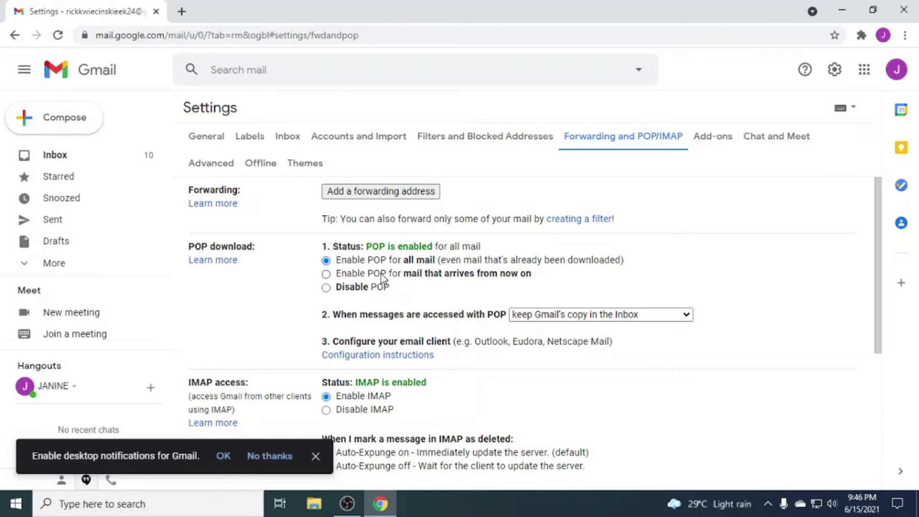
pyautogui.scroll(-3, 381, 273)
pyautogui.scroll(3, 389, 288)
pyautogui.scroll(-4, 292, 288)
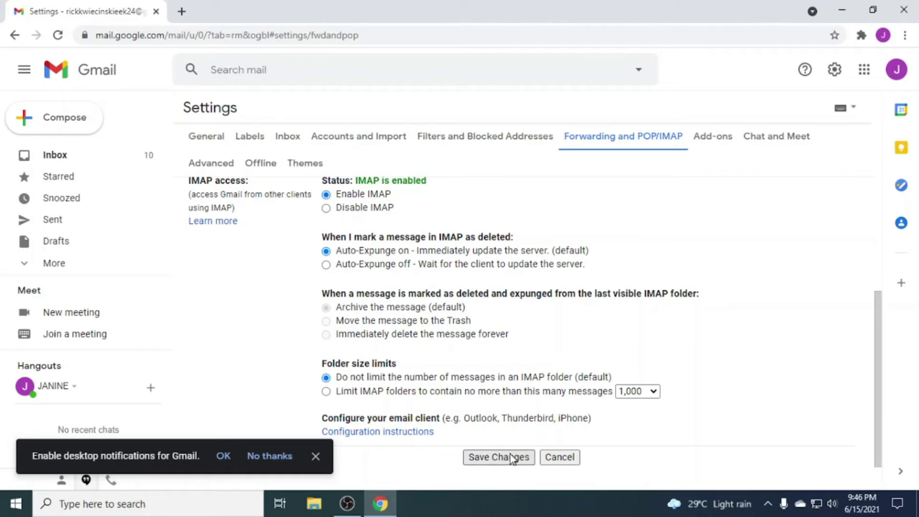
pyautogui.click(490, 461)
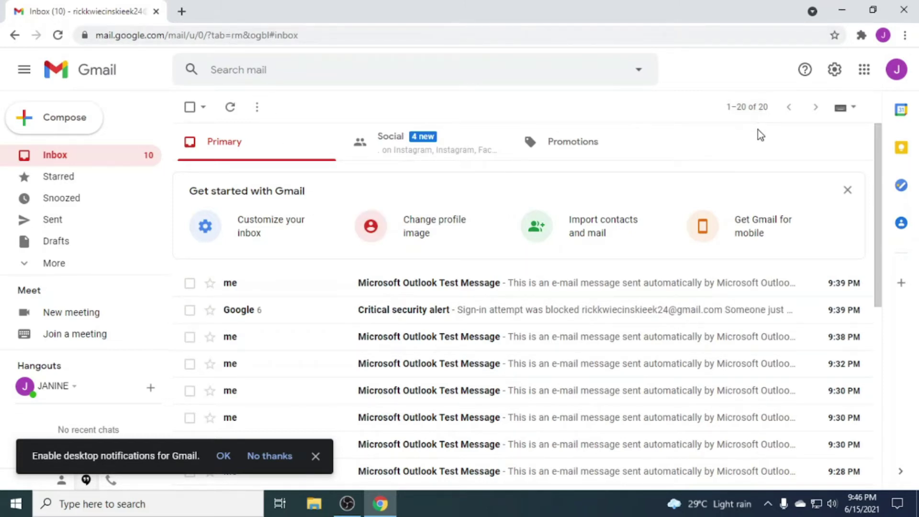
# - Turn on 'Allow less secure apps' from the Google Account Security page
pyautogui.click(897, 72)
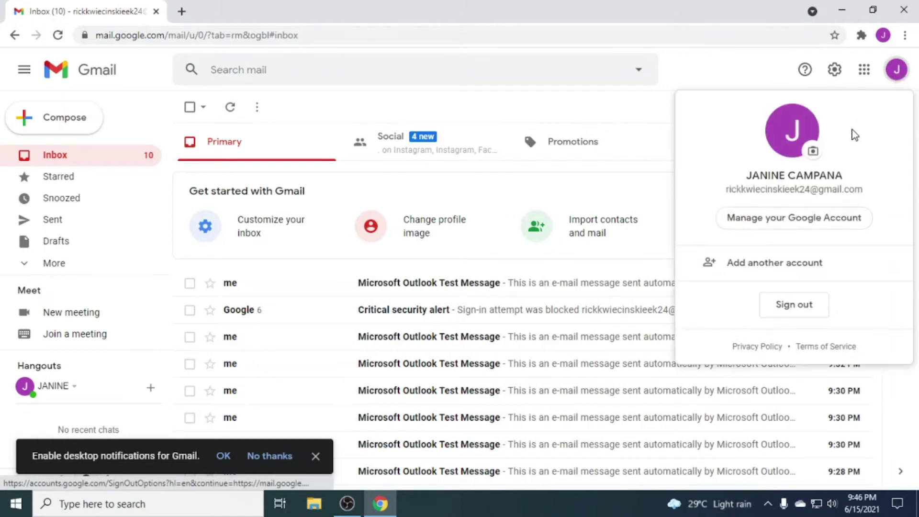
pyautogui.click(807, 222)
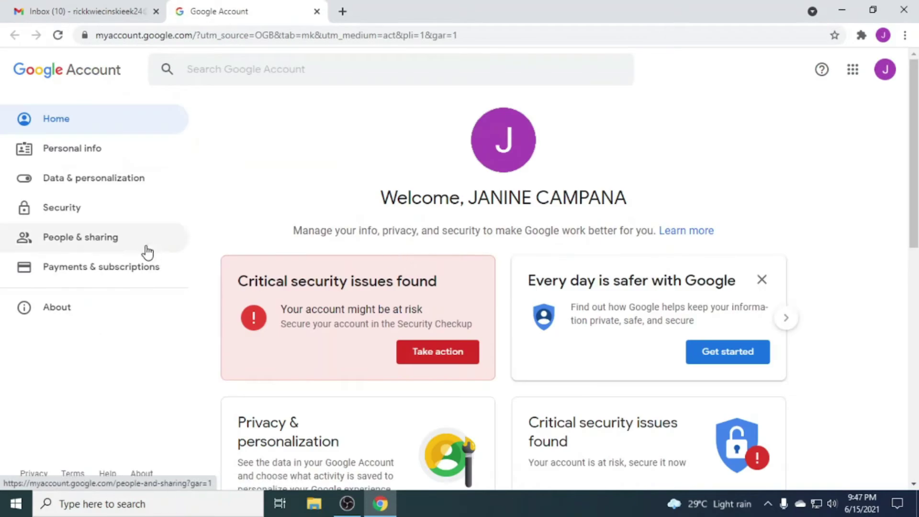
pyautogui.click(58, 208)
pyautogui.scroll(-10, 412, 264)
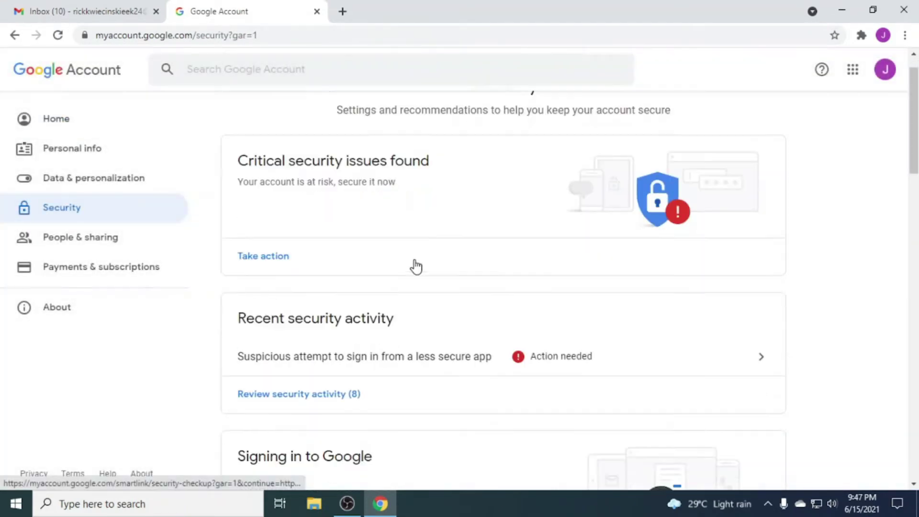
pyautogui.scroll(-10, 434, 250)
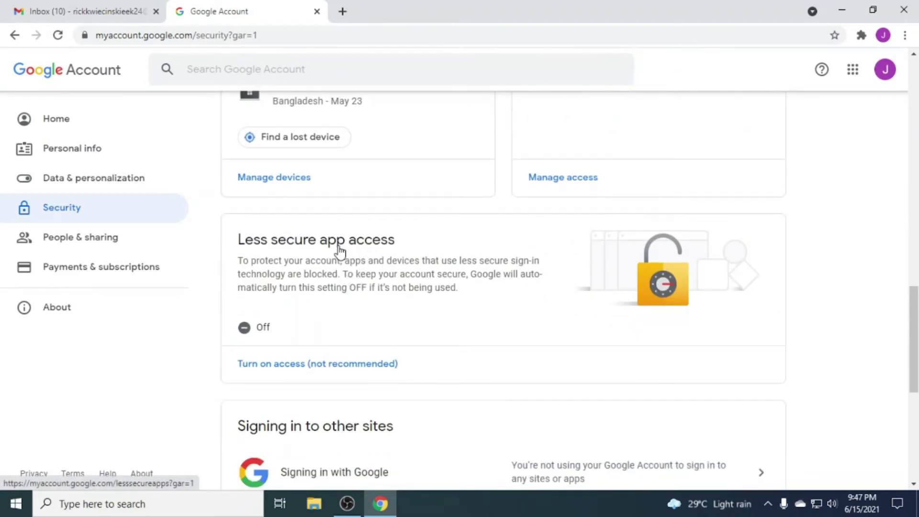
pyautogui.click(328, 362)
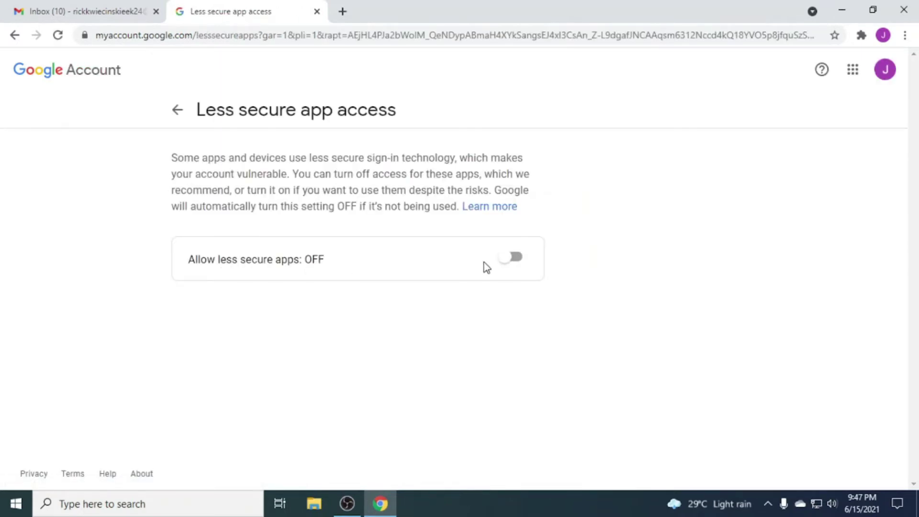
pyautogui.click(519, 259)
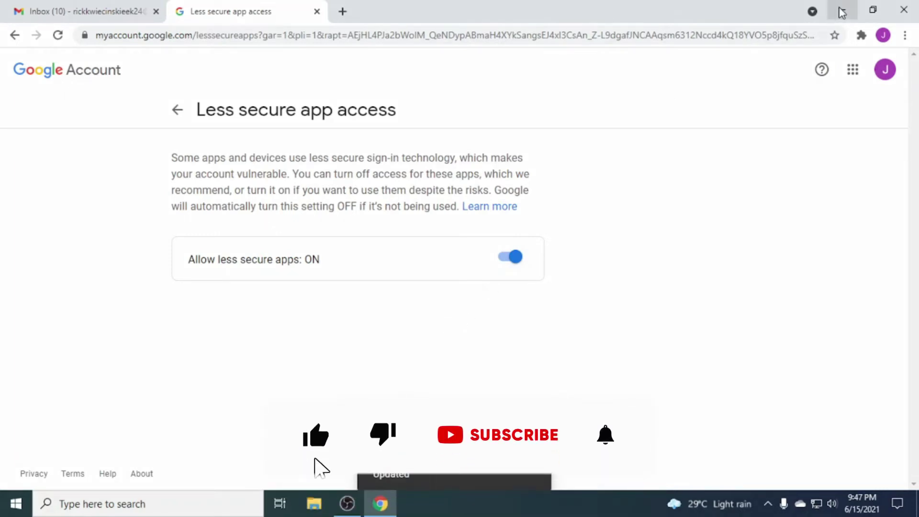
# - Minimize Chrome and launch Outlook from the Run dialog
pyautogui.click(841, 12)
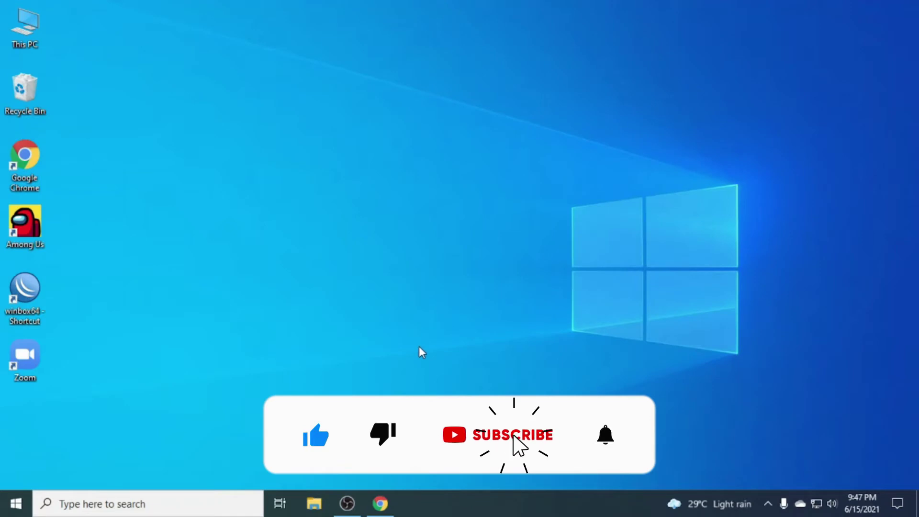
pyautogui.press('super+r')
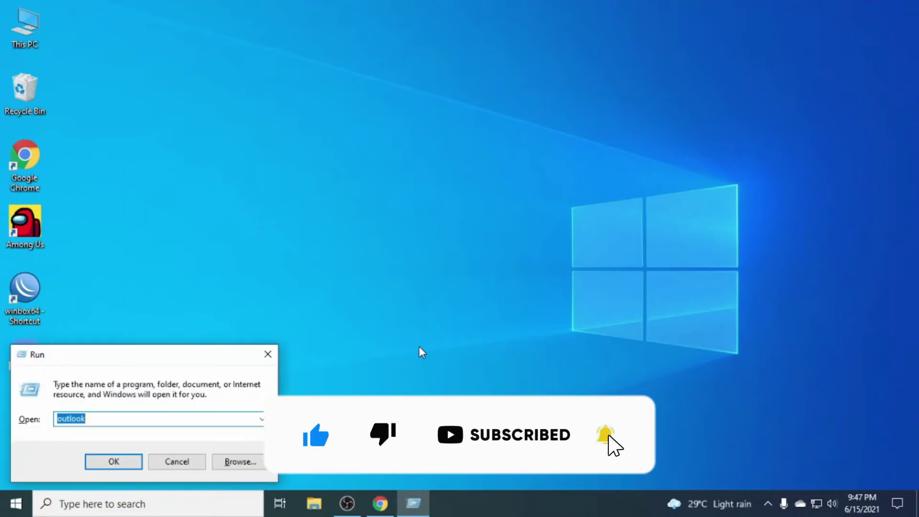
pyautogui.press('Return')
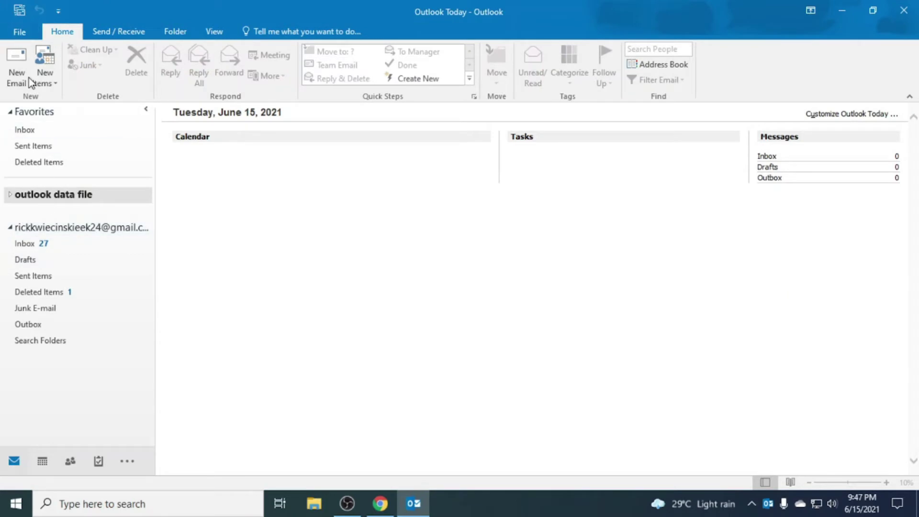
# - Open Account Settings, cancel the new-account setup, and return to File > Info
pyautogui.click(22, 30)
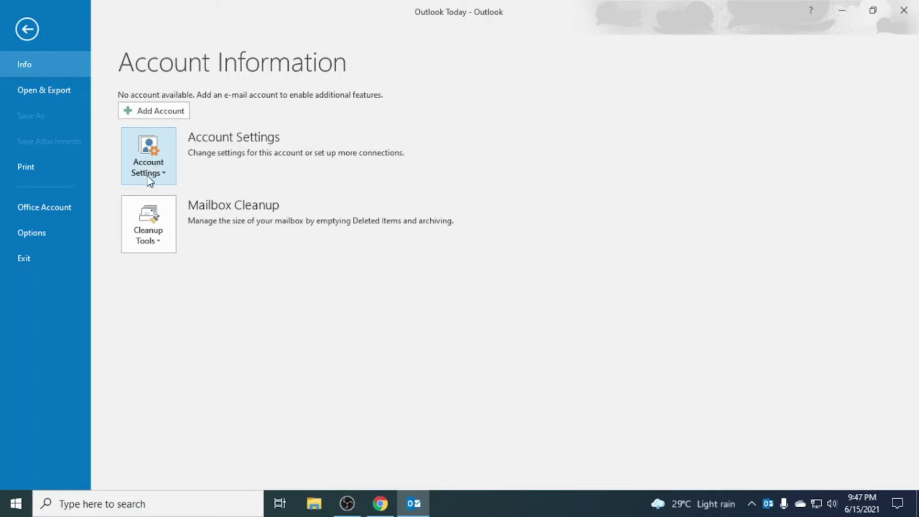
pyautogui.click(152, 163)
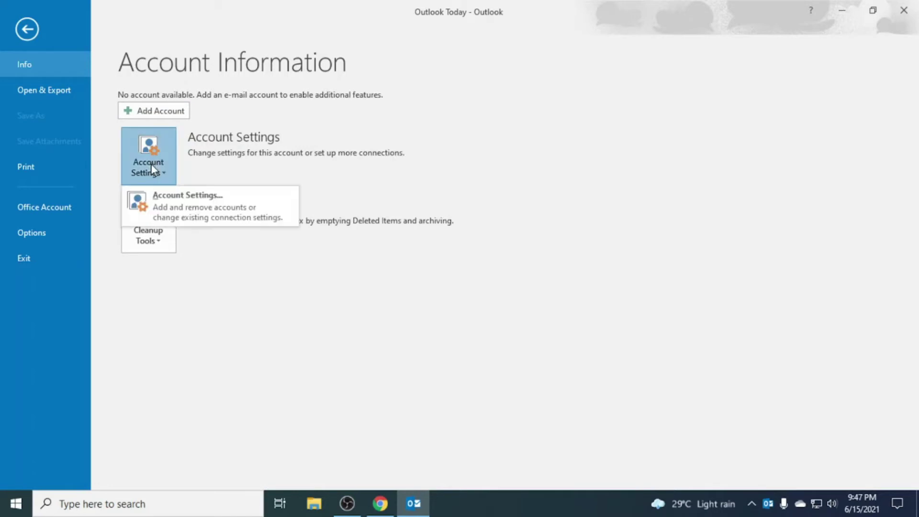
pyautogui.click(170, 204)
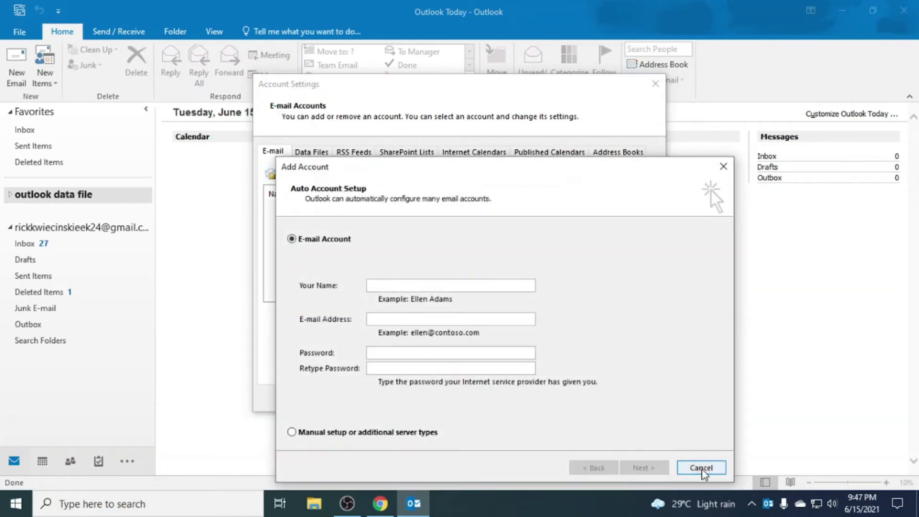
pyautogui.click(699, 468)
pyautogui.click(639, 398)
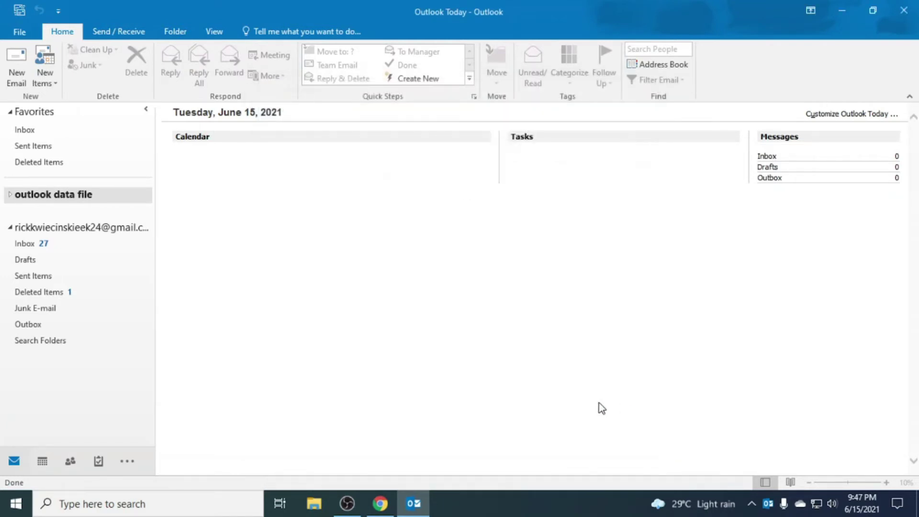
pyautogui.click(16, 31)
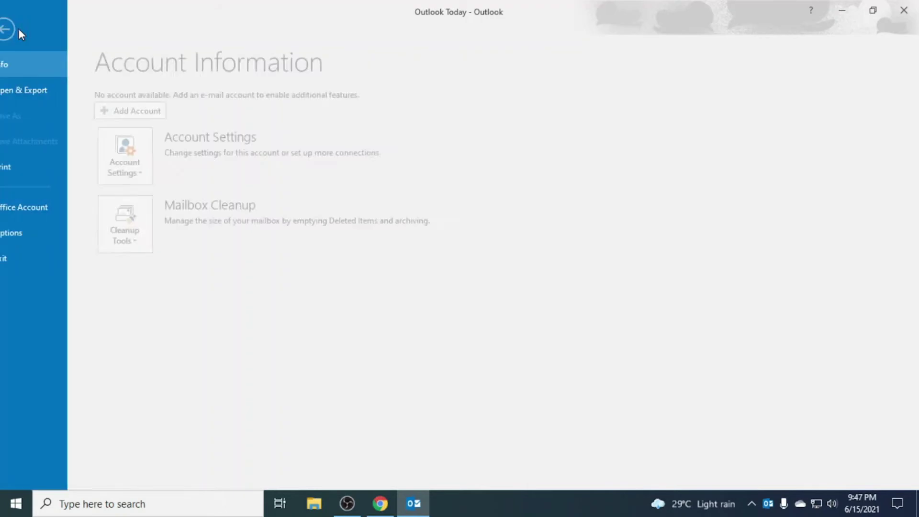
# - Start a new account with manual setup and POP or IMAP as the service type
pyautogui.click(154, 113)
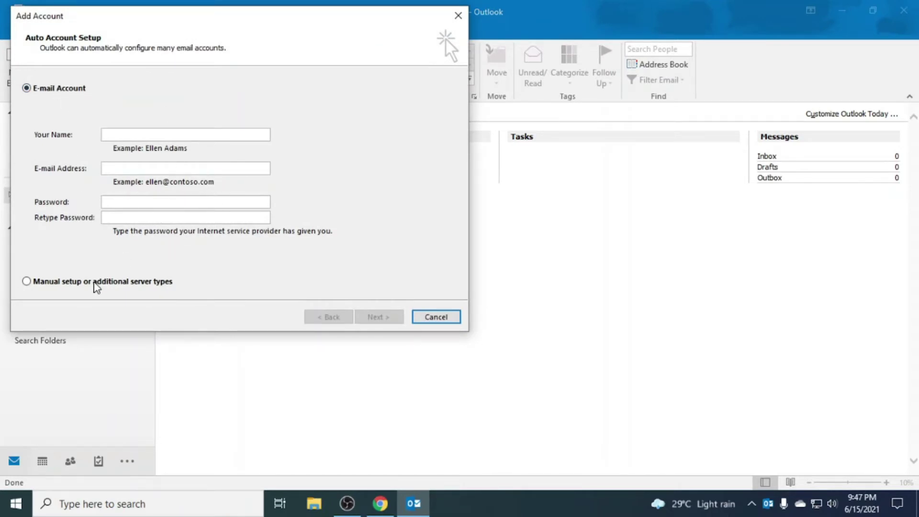
pyautogui.click(53, 282)
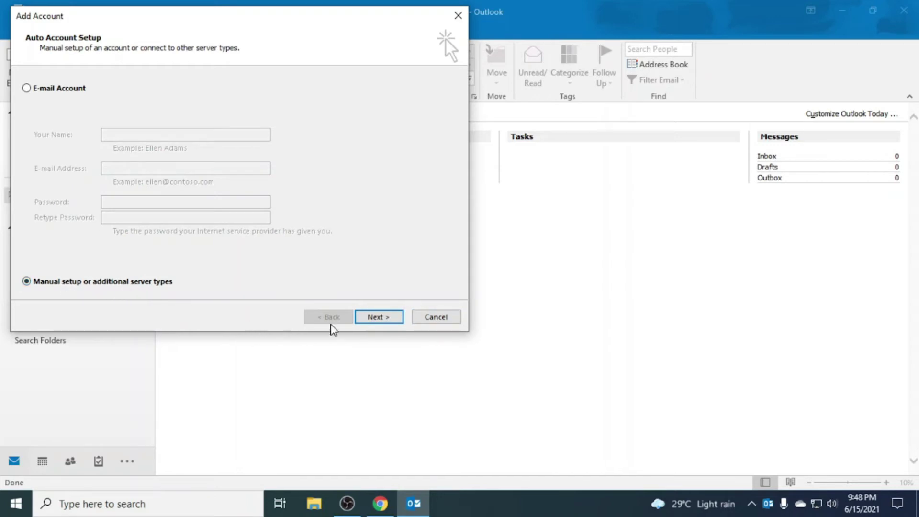
pyautogui.click(380, 318)
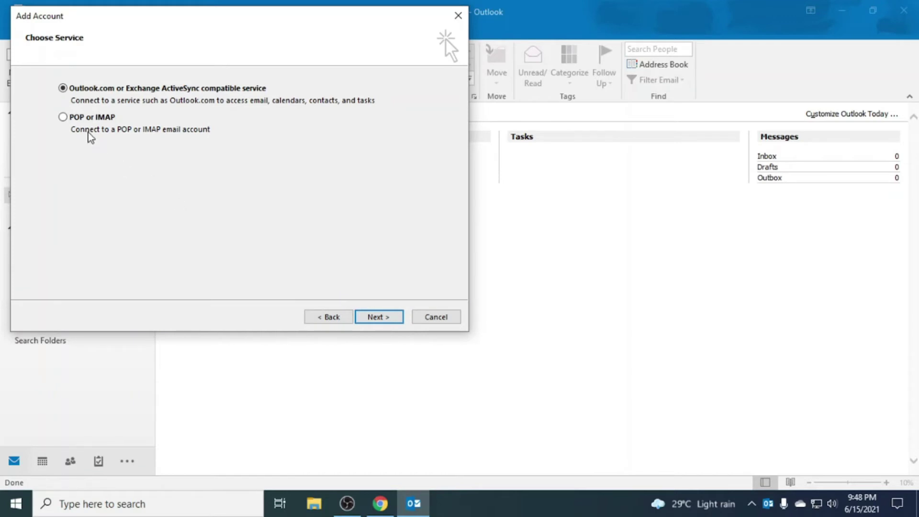
pyautogui.click(63, 117)
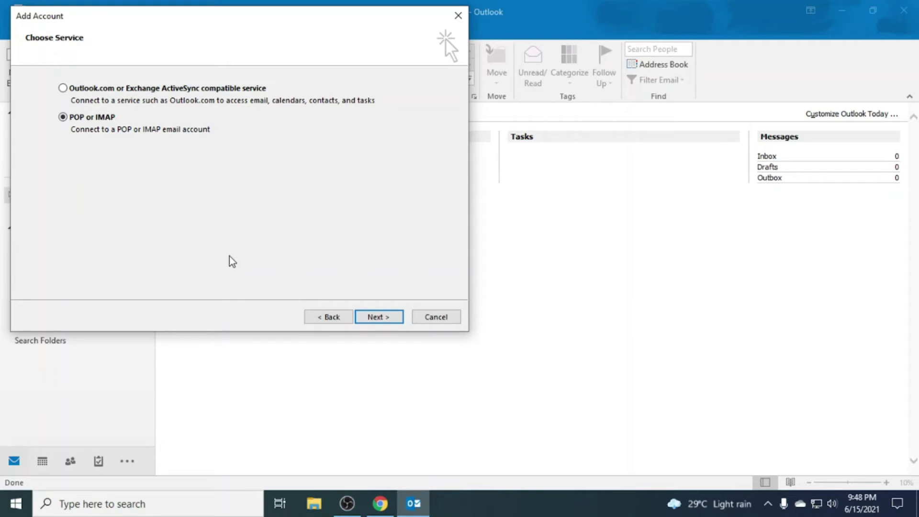
pyautogui.click(380, 319)
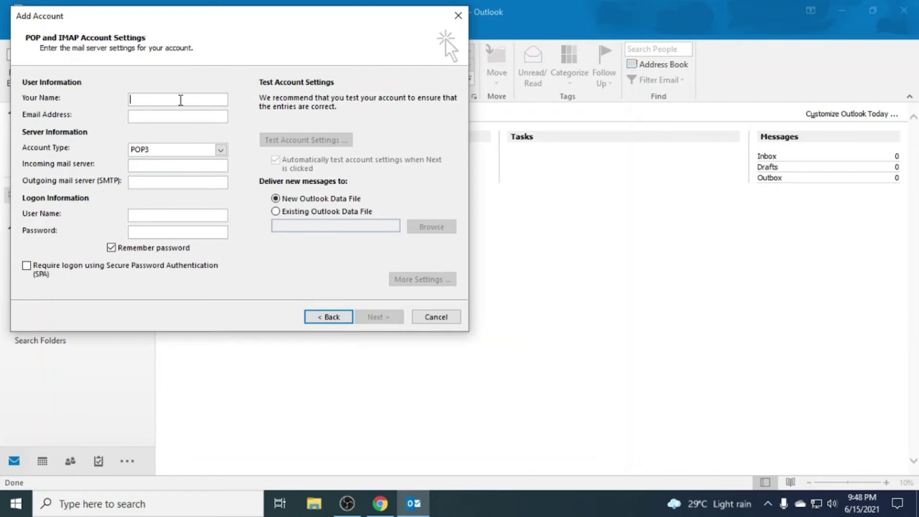
# - Enter the display name, paste the Gmail address, and set the account type to POP3
pyautogui.write('Mr. John')
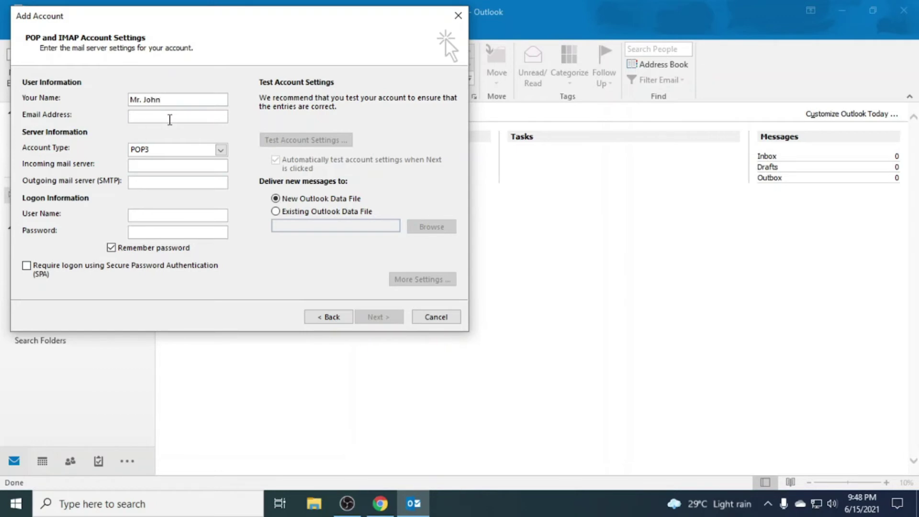
pyautogui.click(169, 119)
pyautogui.hotkey('ctrl', 'v')
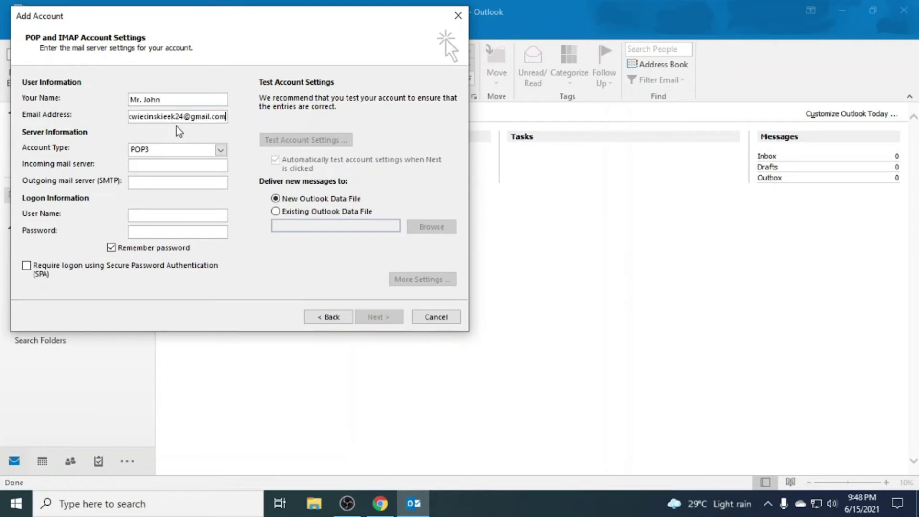
pyautogui.click(169, 150)
pyautogui.click(160, 162)
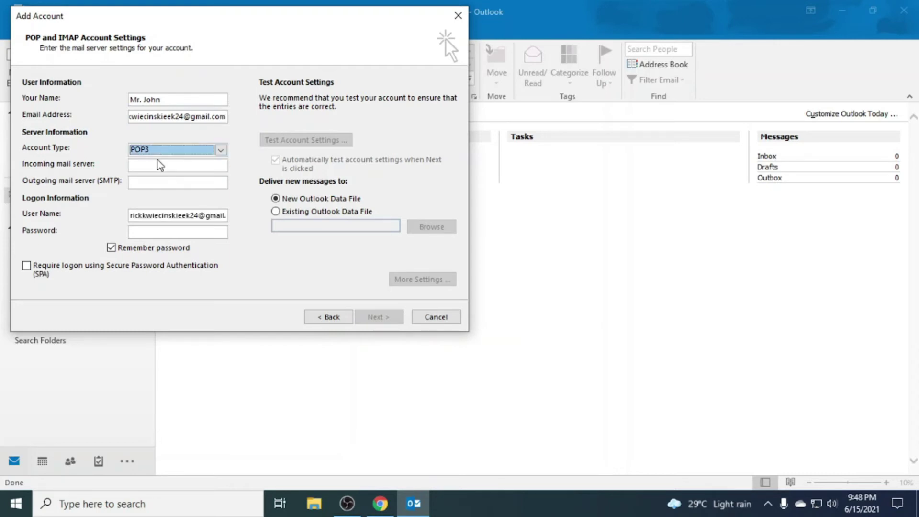
pyautogui.click(163, 150)
pyautogui.click(163, 171)
pyautogui.click(164, 149)
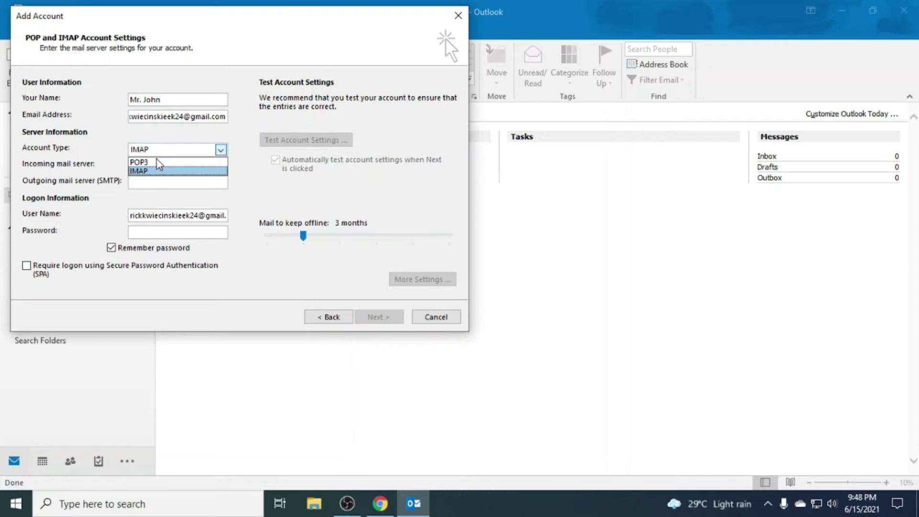
pyautogui.click(150, 164)
# - Enter pop.gmail.com as the incoming server and smtp.gmail.com as the outgoing server
pyautogui.click(150, 166)
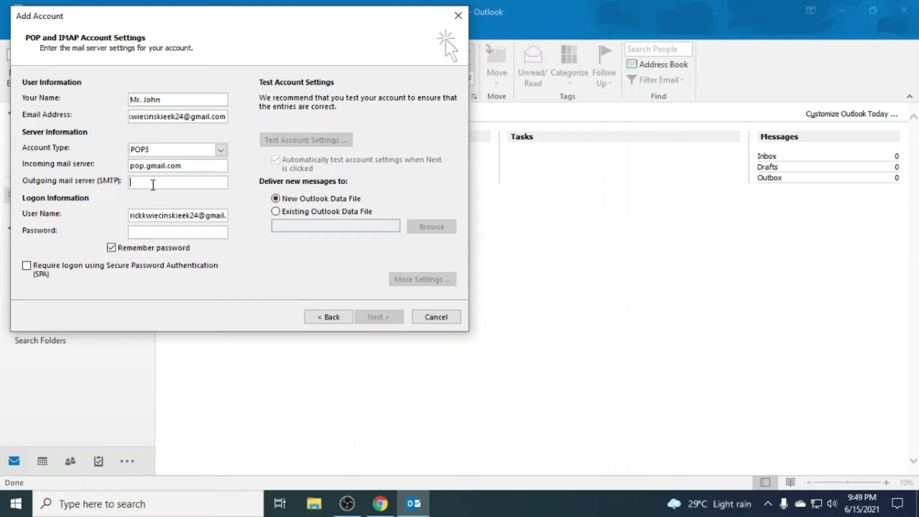
pyautogui.write('smtop')
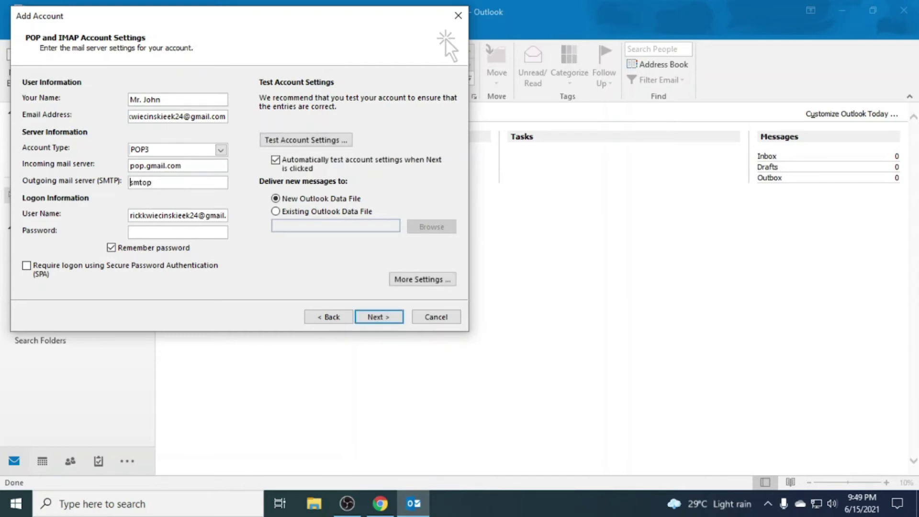
pyautogui.click(165, 183)
pyautogui.click(170, 232)
# - Confirm in Chrome that less secure app access is still ON, then return to Outlook
pyautogui.click(379, 503)
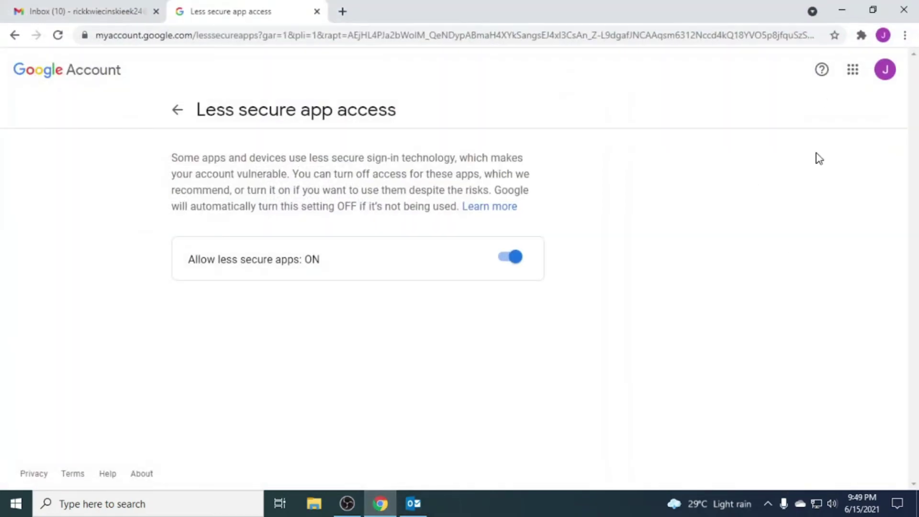
pyautogui.click(844, 11)
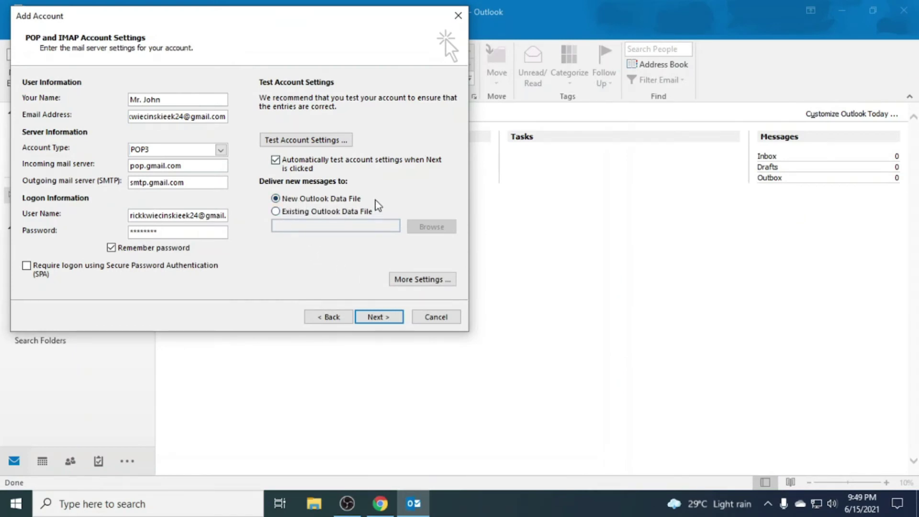
pyautogui.click(284, 214)
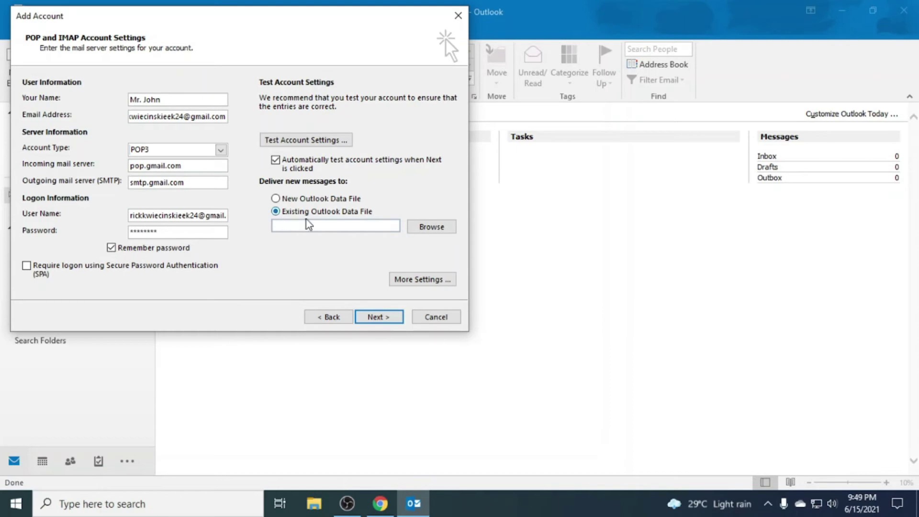
pyautogui.click(426, 228)
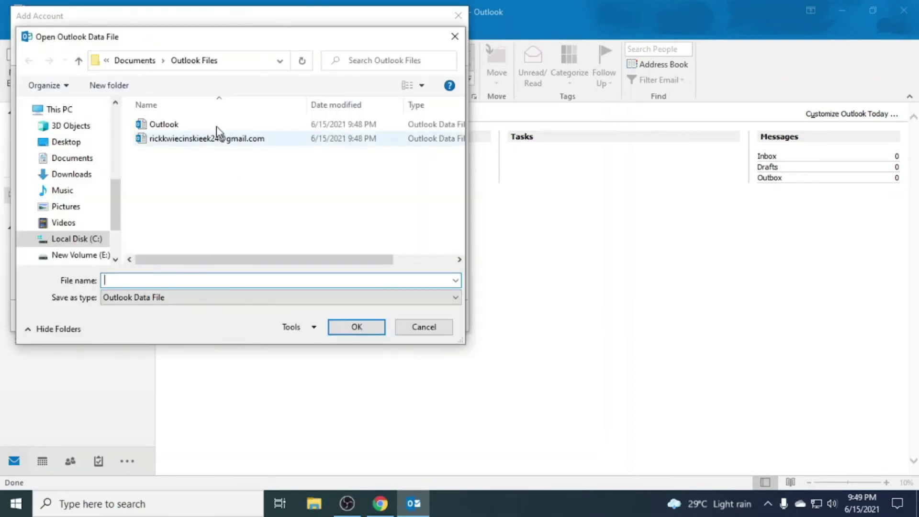
pyautogui.click(196, 126)
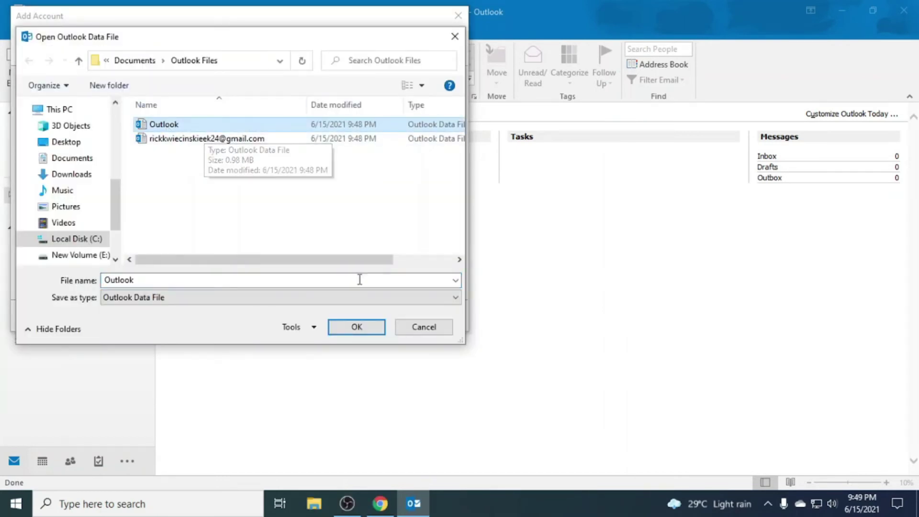
pyautogui.click(423, 326)
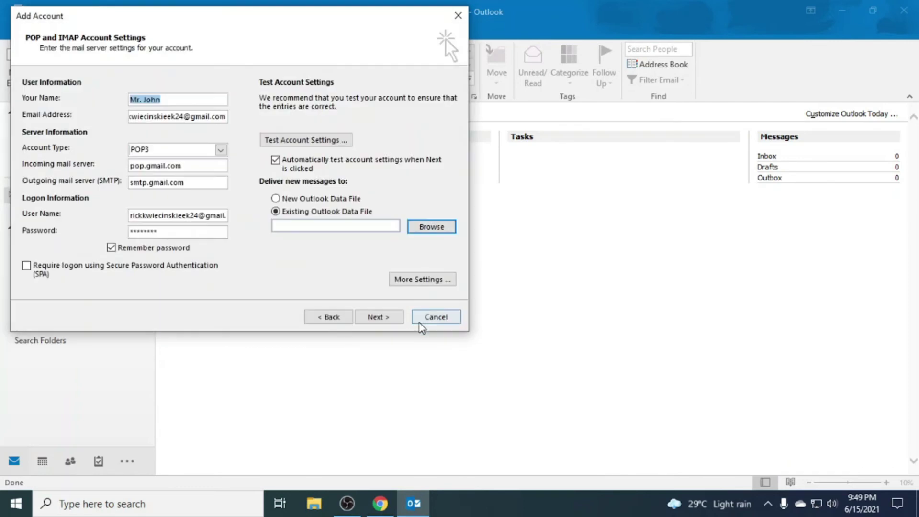
pyautogui.click(296, 198)
# - Require authentication for the outgoing SMTP server in More Settings
pyautogui.click(420, 281)
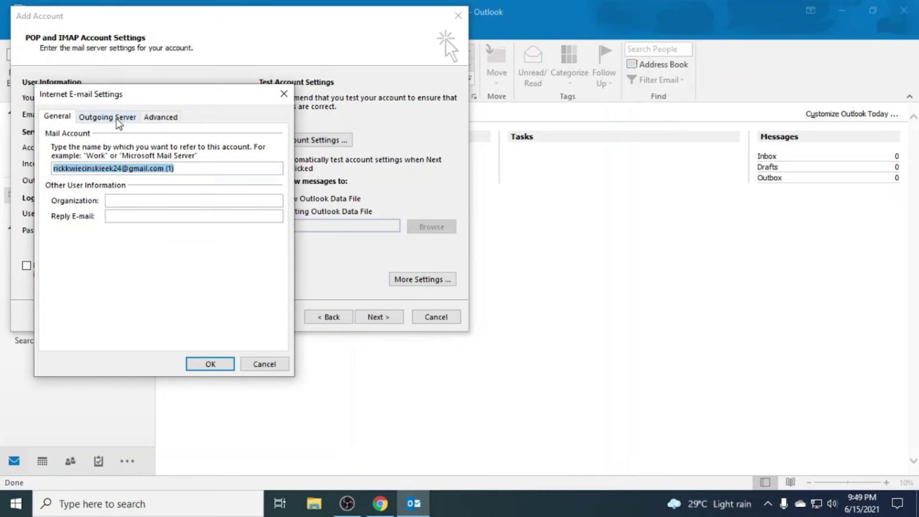
pyautogui.click(119, 121)
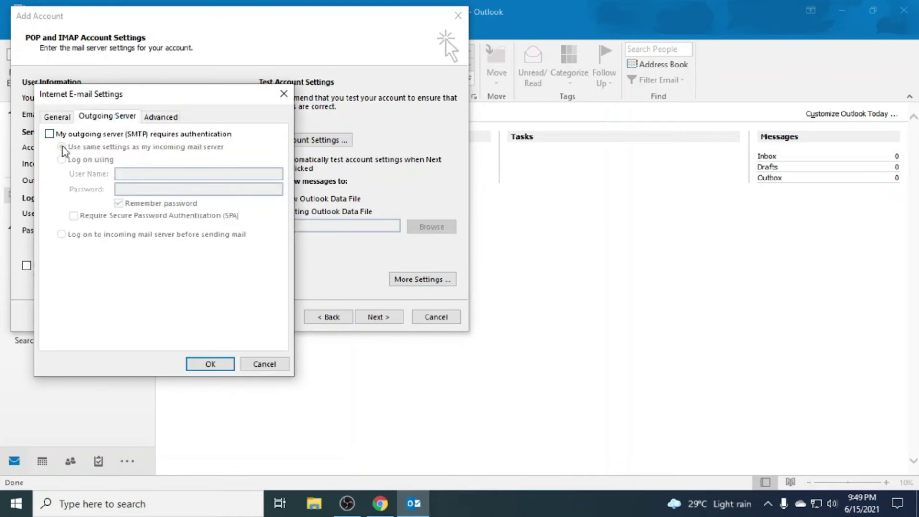
pyautogui.click(48, 134)
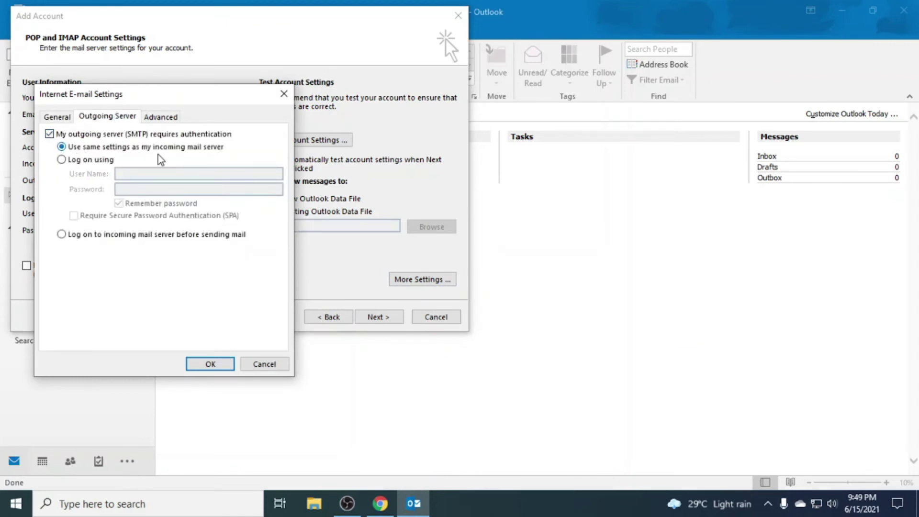
# - Use SSL on POP3 port 995 and SSL on SMTP port 465, then confirm with OK
pyautogui.click(163, 117)
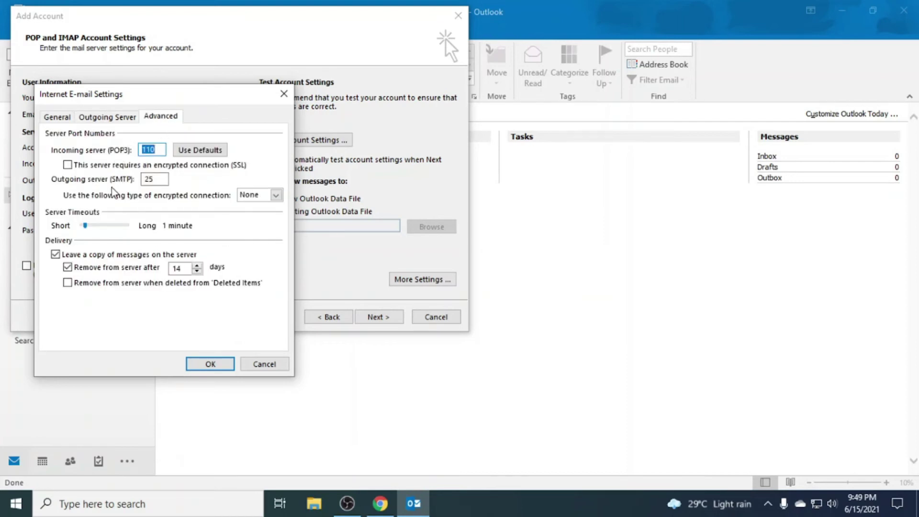
pyautogui.click(68, 165)
pyautogui.click(67, 165)
pyautogui.click(68, 165)
pyautogui.doubleClick(154, 179)
pyautogui.write('46')
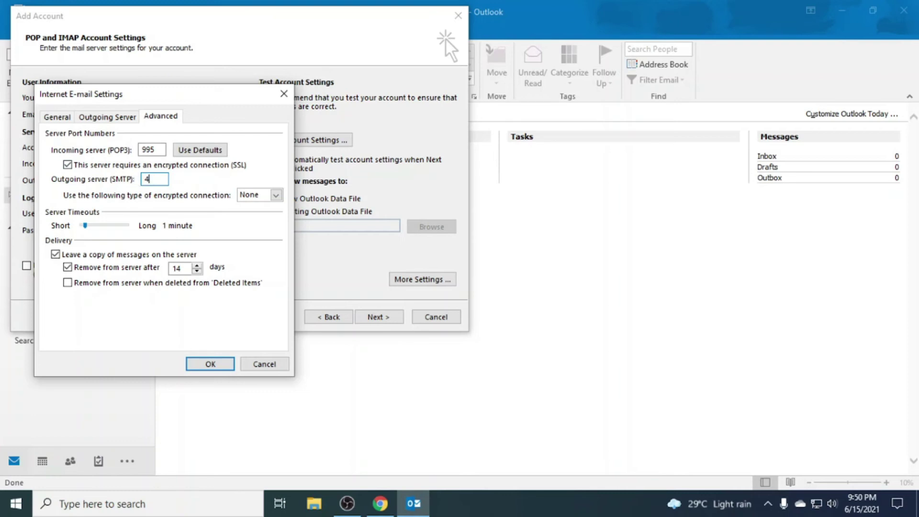
pyautogui.click(261, 196)
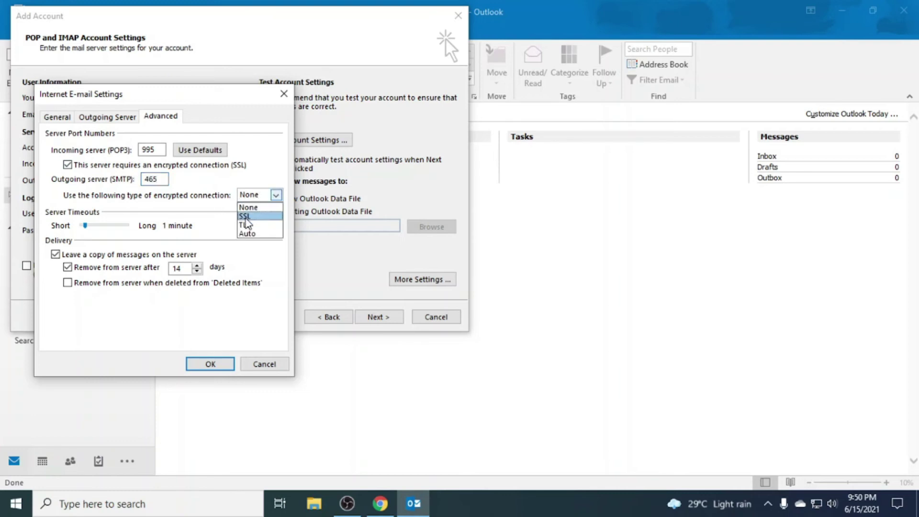
pyautogui.click(246, 217)
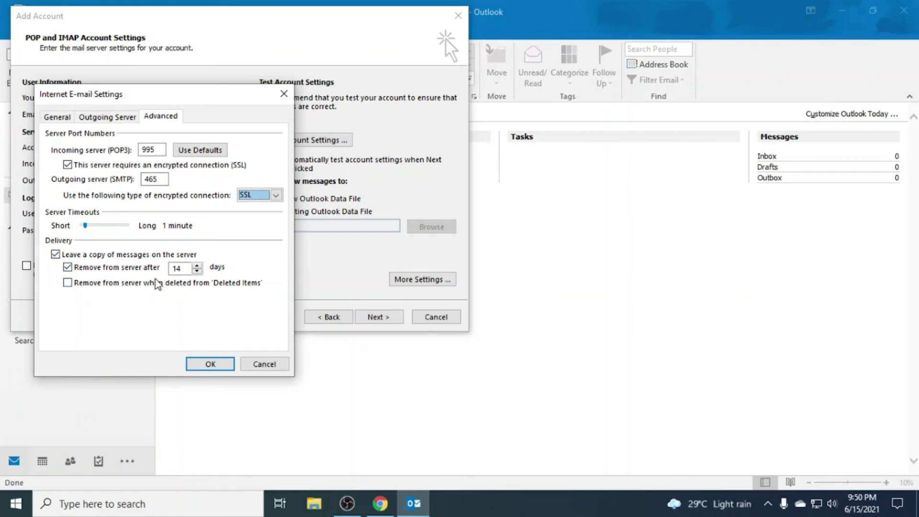
pyautogui.click(210, 364)
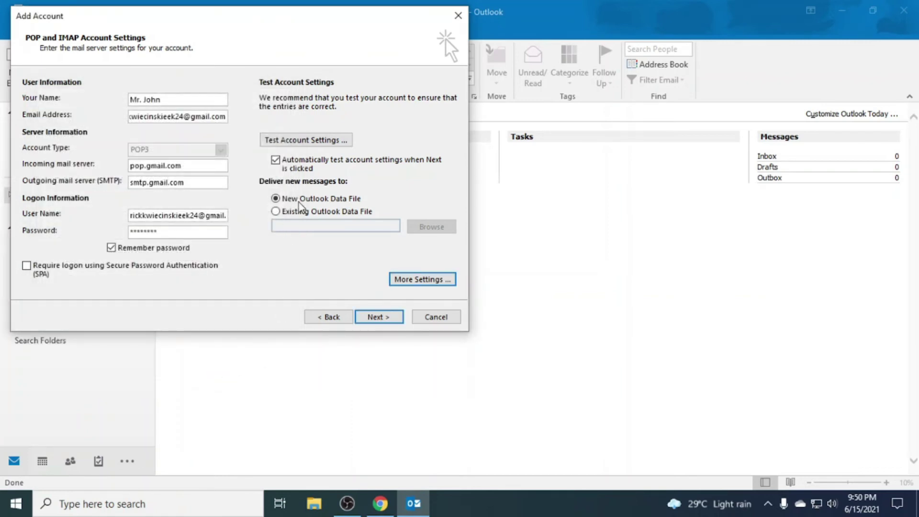
# - Test the account settings successfully and finish adding the Gmail account
pyautogui.click(296, 141)
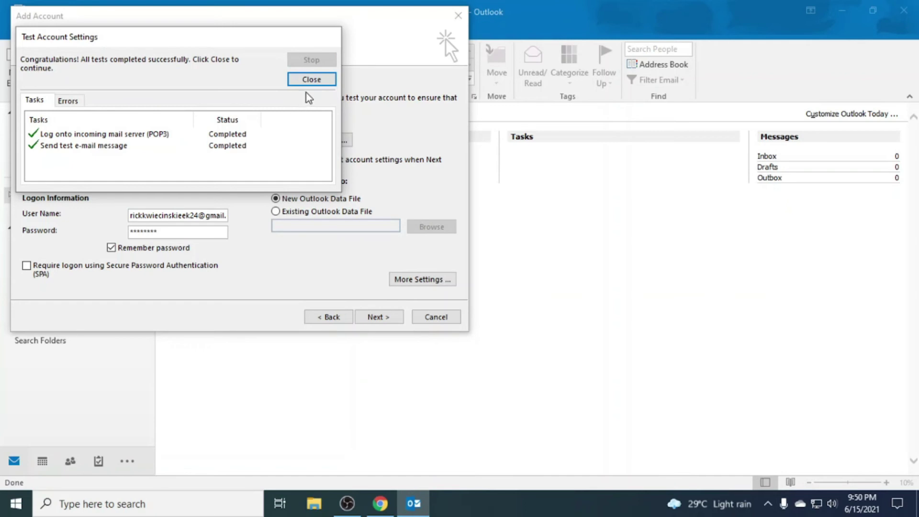
pyautogui.click(312, 80)
pyautogui.click(386, 318)
pyautogui.click(318, 80)
pyautogui.click(373, 316)
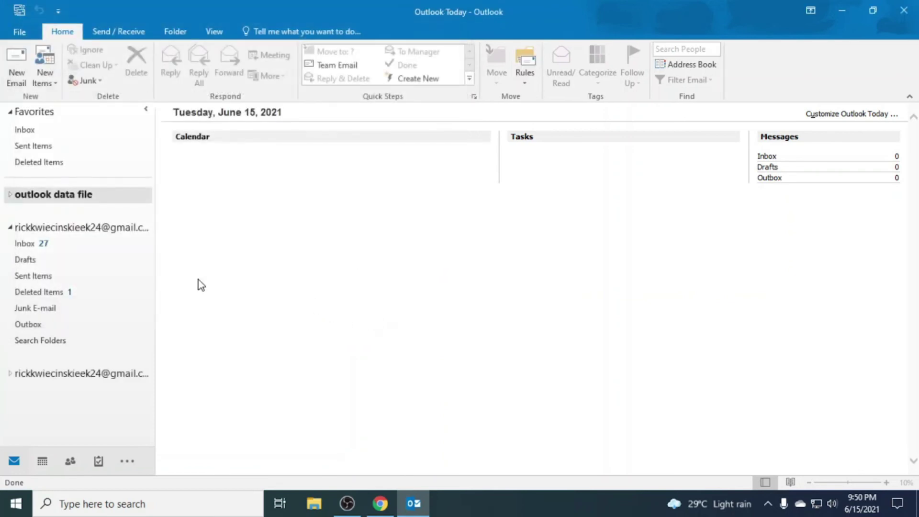
# - Run Send/Receive All Folders to sync the Gmail mail
pyautogui.click(108, 31)
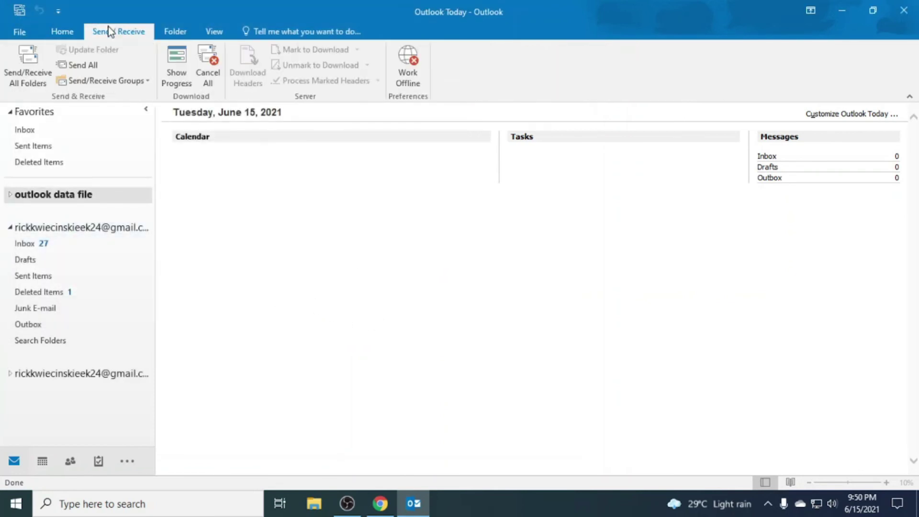
pyautogui.click(85, 81)
pyautogui.click(43, 76)
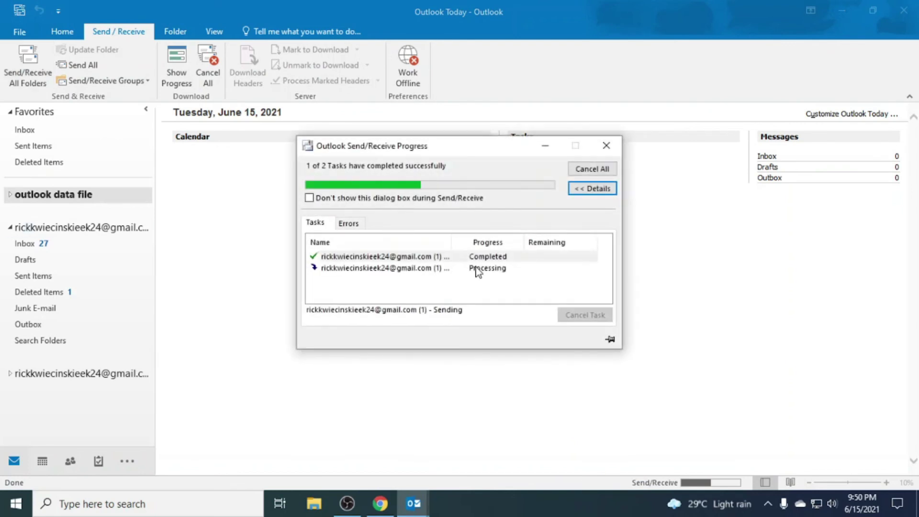